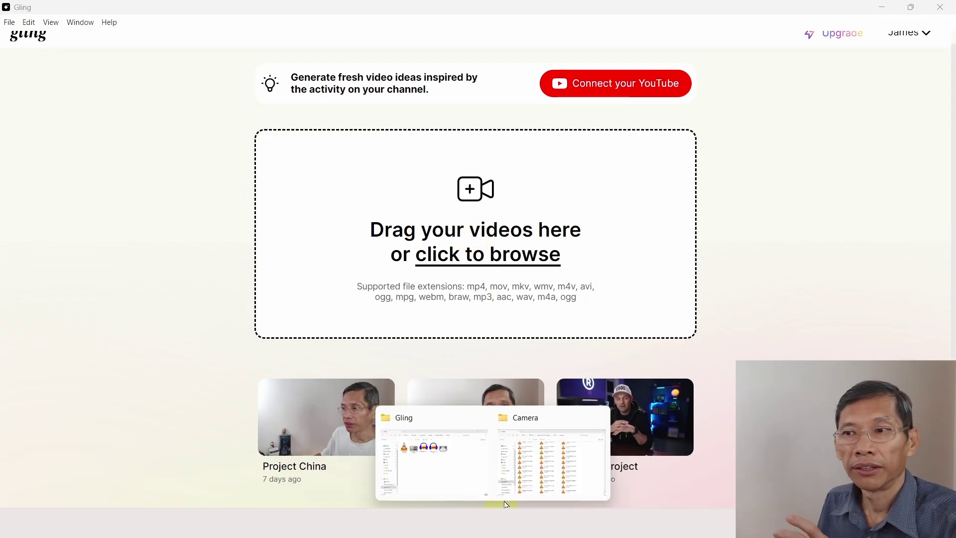
# Import Gling Intro Outro Poco.mp4 into a new project named 'Gling Intro' and continue.
pyautogui.click(448, 441)
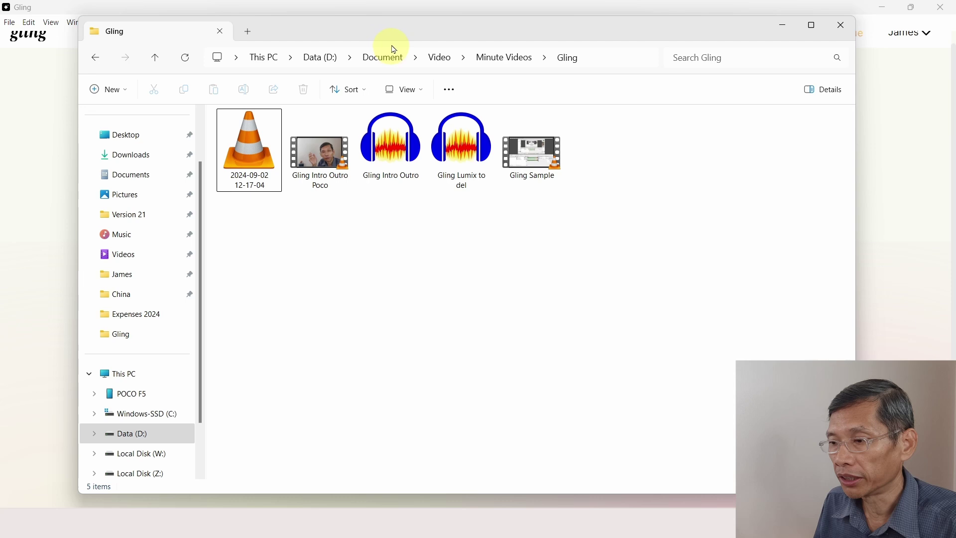
pyautogui.moveTo(494, 37); pyautogui.dragTo(636, 313)
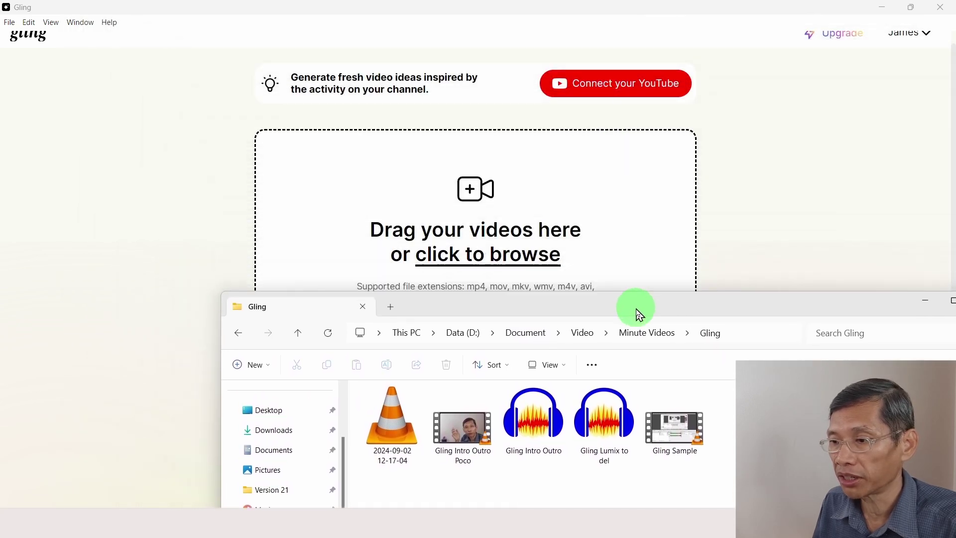
pyautogui.moveTo(474, 406)
pyautogui.mouseDown()
pyautogui.moveTo(480, 392)
pyautogui.moveTo(415, 227)
pyautogui.mouseUp()
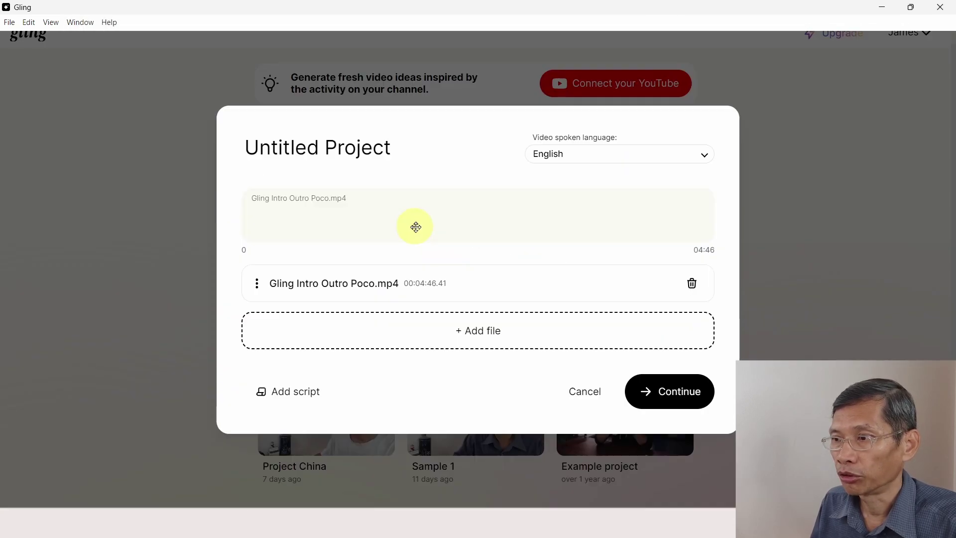
pyautogui.click(247, 149)
pyautogui.write('Gling Intro')
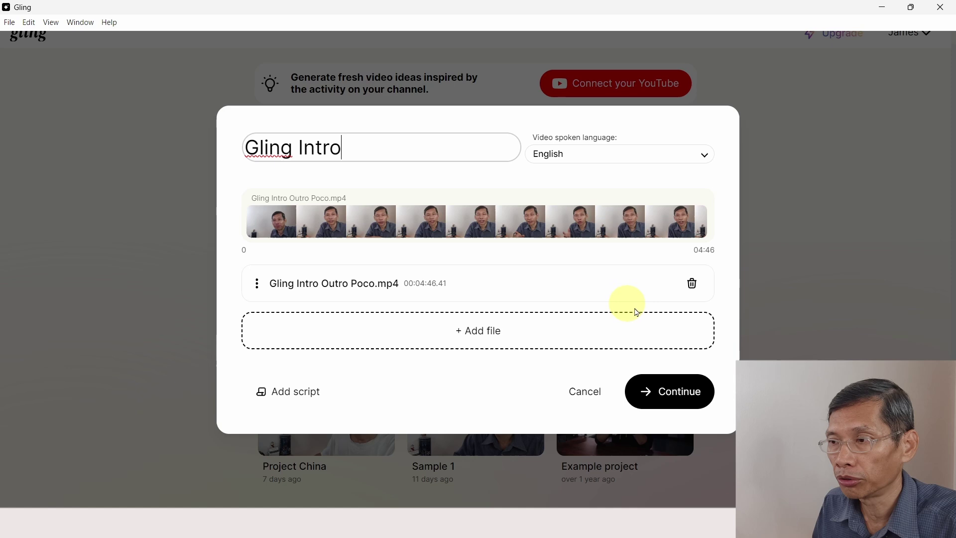
pyautogui.click(669, 391)
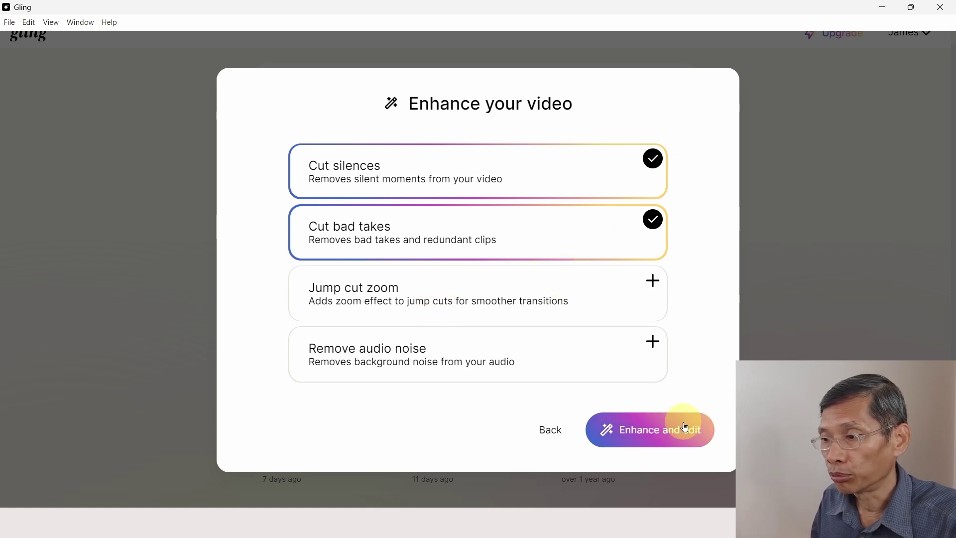
# Enhance the video with Cut silences and Cut bad takes, discarding unsaved changes.
pyautogui.click(657, 439)
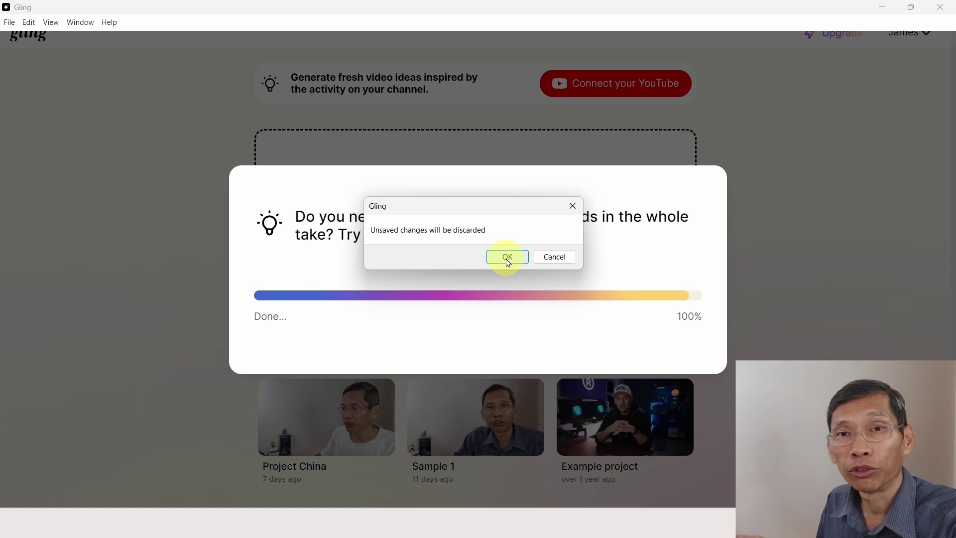
pyautogui.click(507, 258)
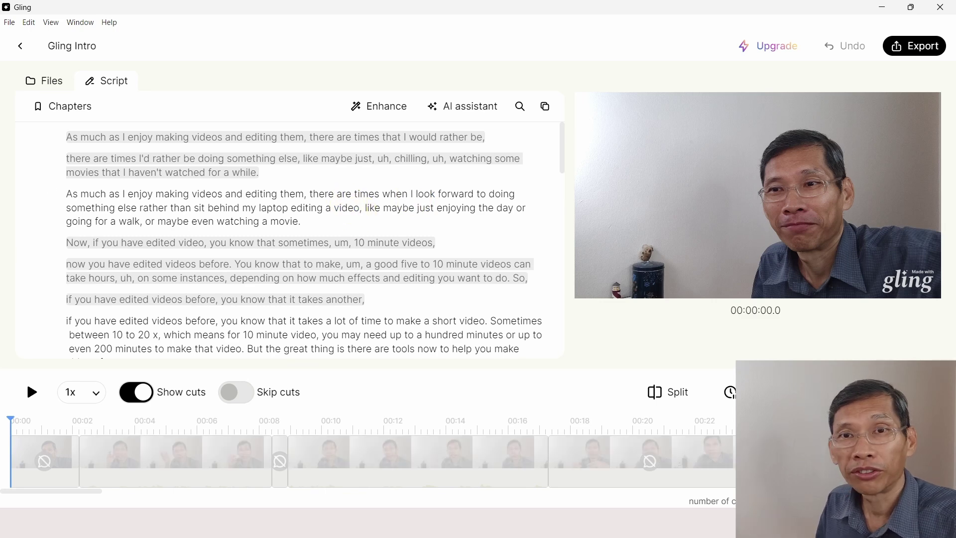
# Zoom the timeline out and turn off Show cuts.
pyautogui.click(730, 400)
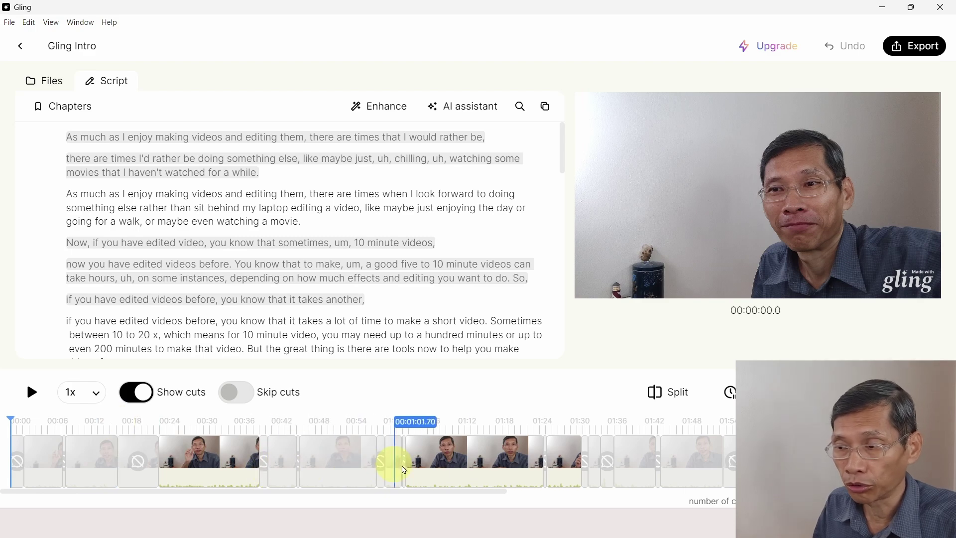
pyautogui.click(130, 394)
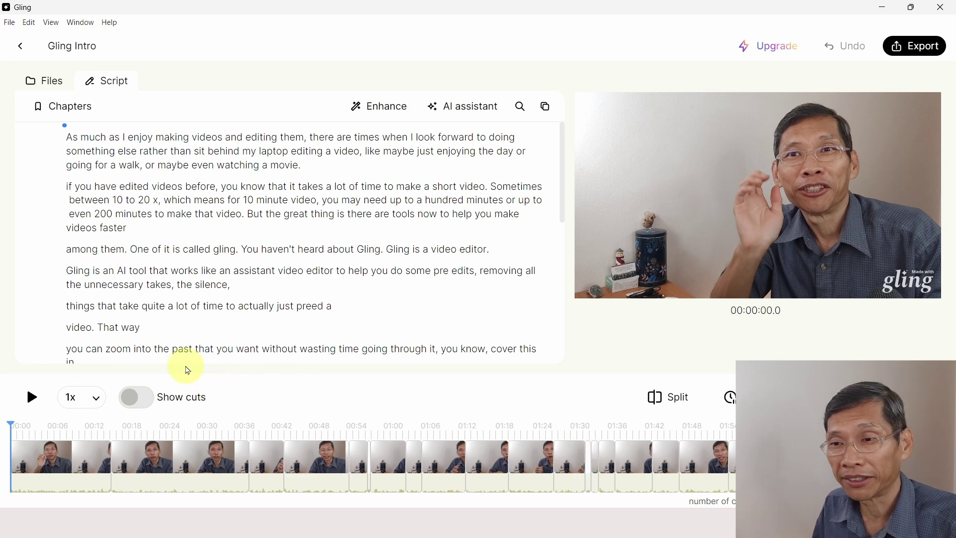
pyautogui.moveTo(316, 251)
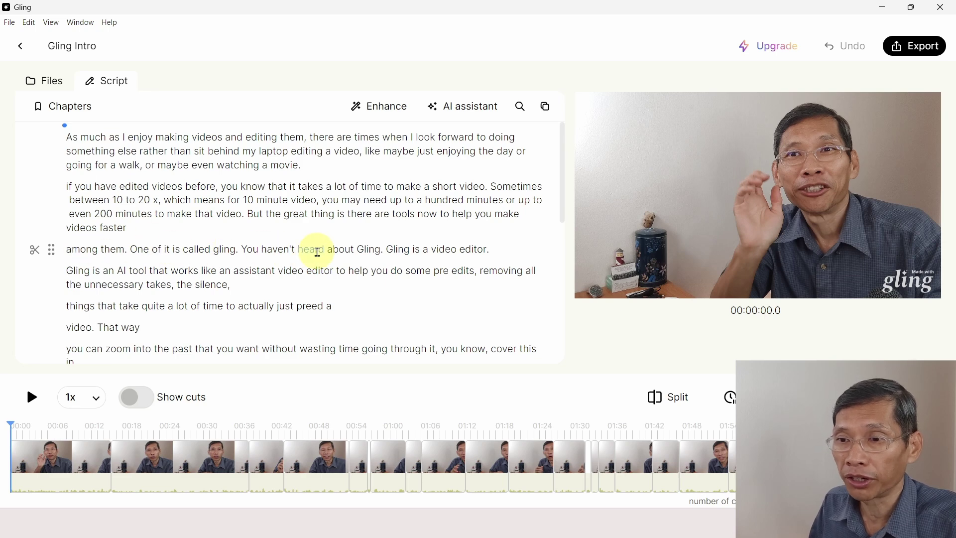
pyautogui.moveTo(98, 327); pyautogui.dragTo(138, 328)
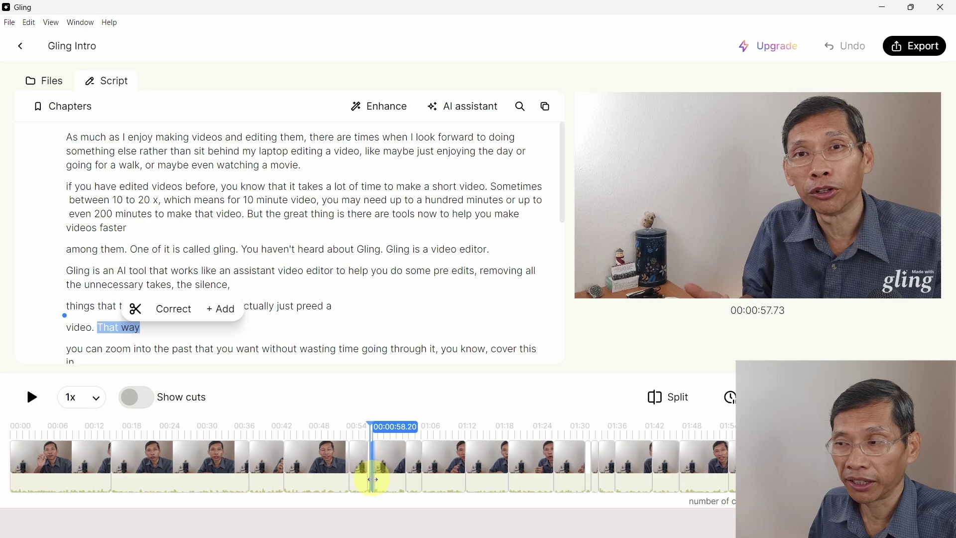
pyautogui.click(135, 309)
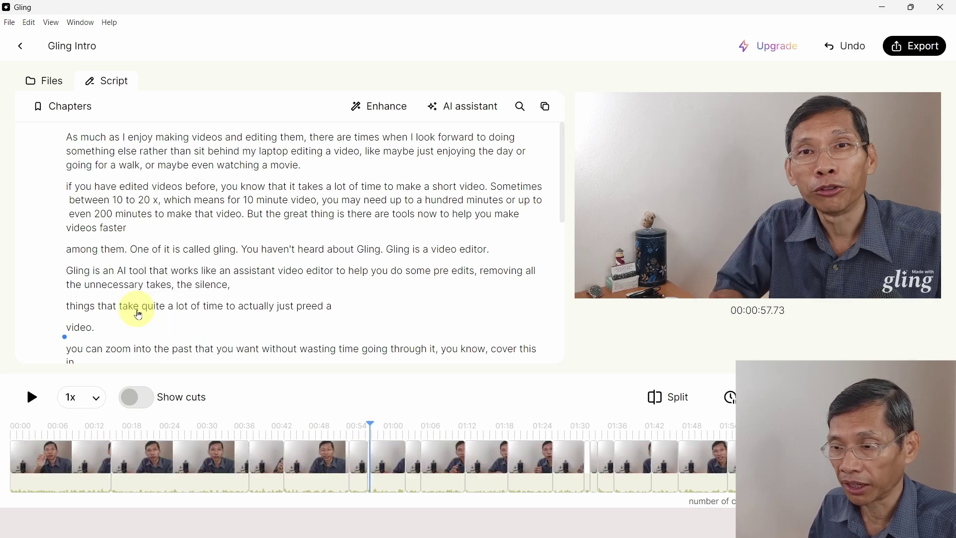
pyautogui.hotkey('ctrl', 'z')
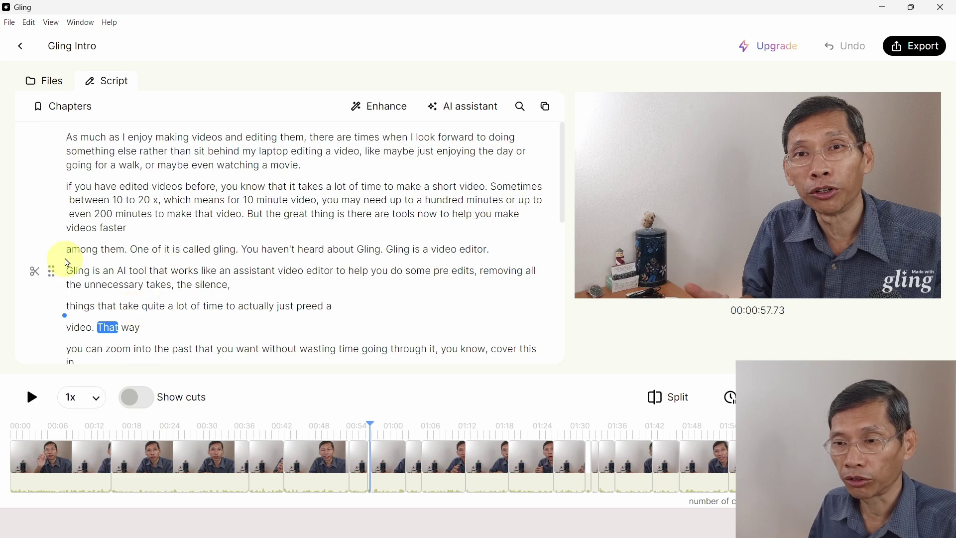
pyautogui.moveTo(36, 251)
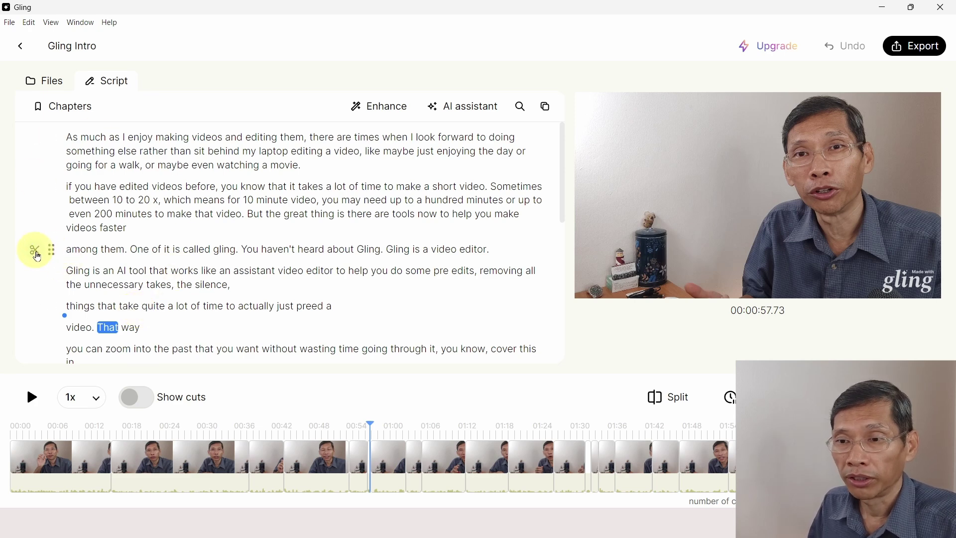
pyautogui.click(34, 251)
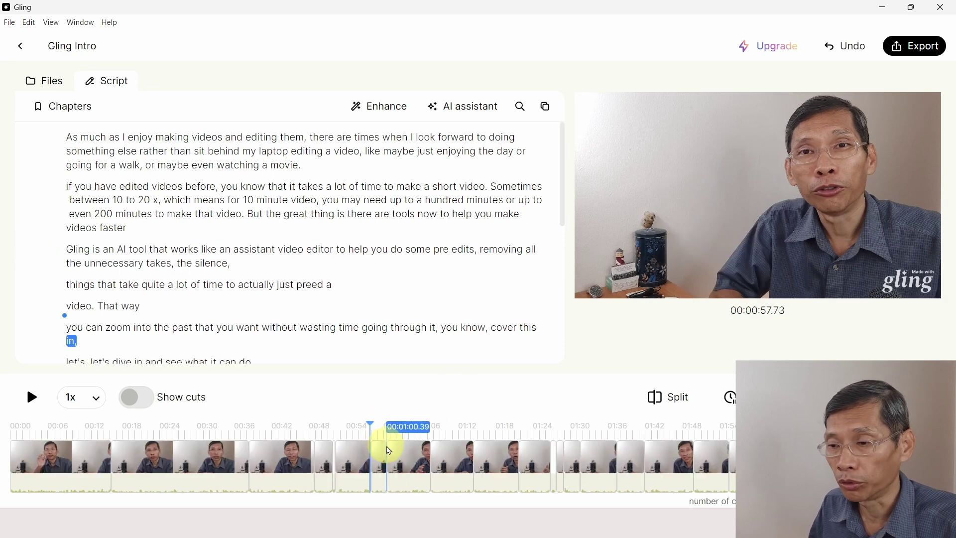
pyautogui.hotkey('ctrl', 'z')
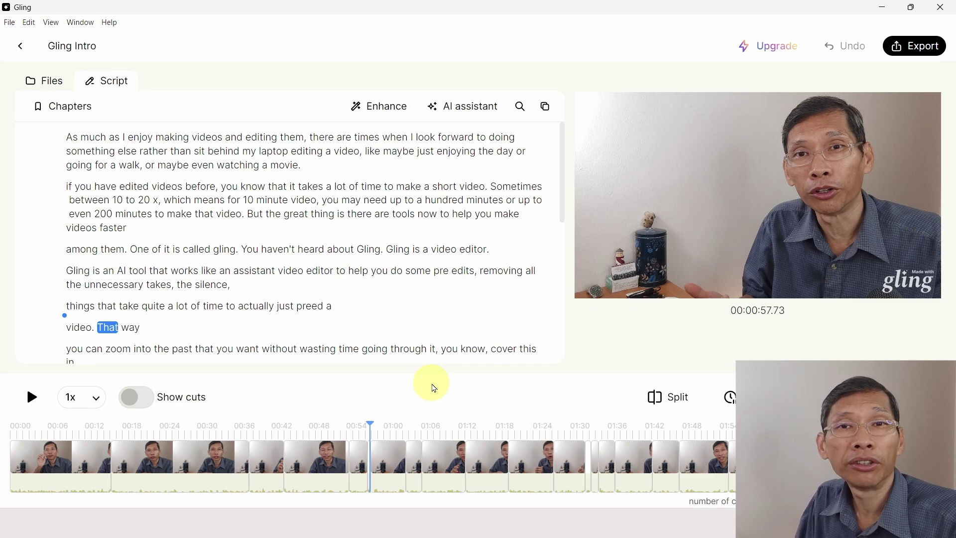
# Show the cuts, play from about 0:19 and 1:37, then hide the cuts again.
pyautogui.click(134, 397)
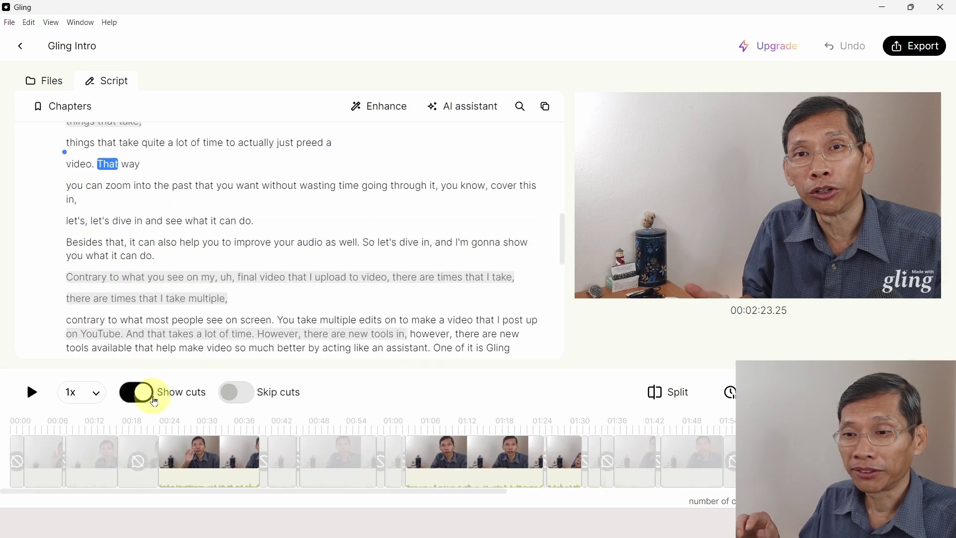
pyautogui.click(132, 435)
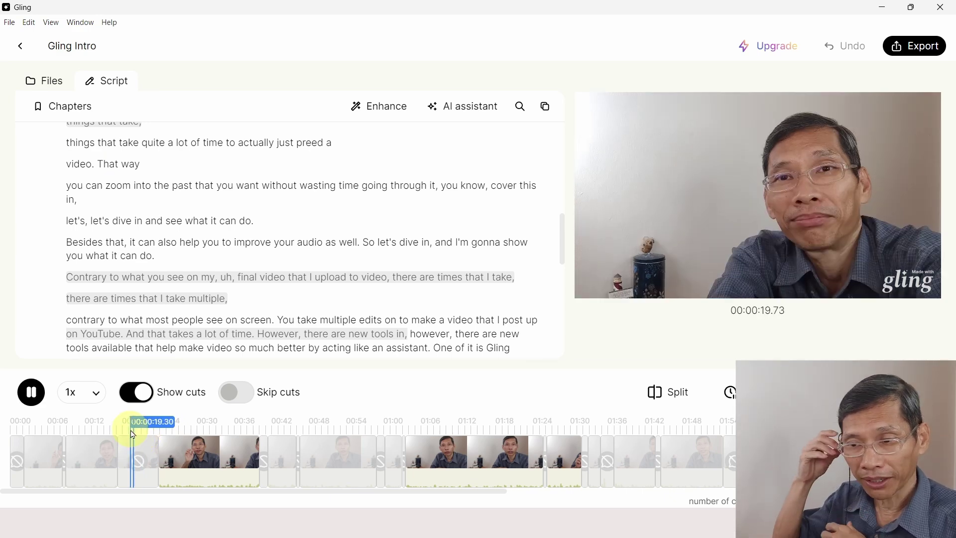
pyautogui.click(619, 437)
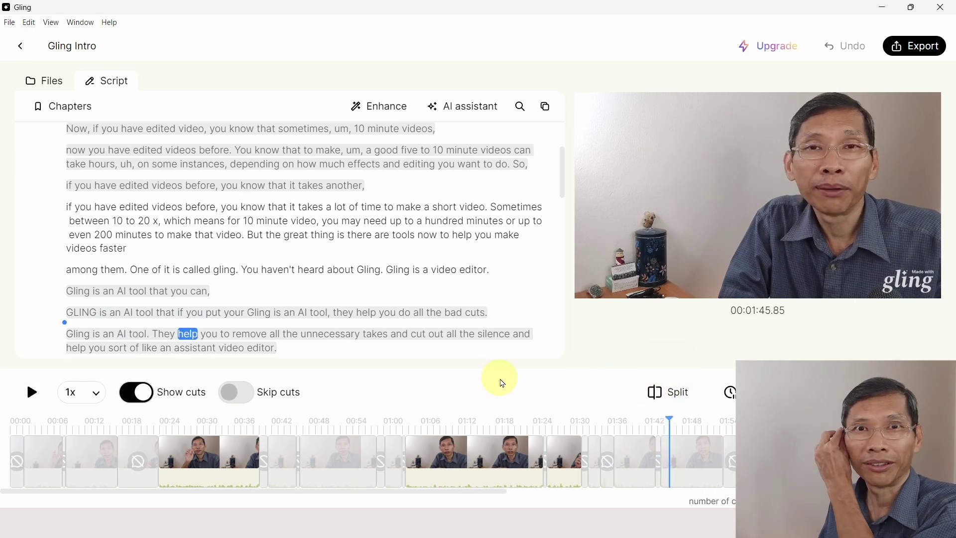
pyautogui.click(135, 392)
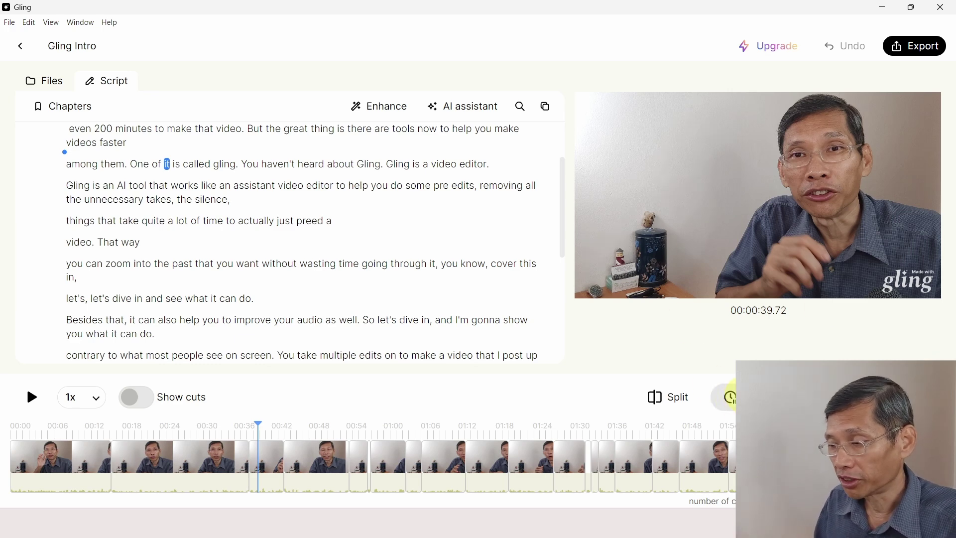
# Set the pace to 0.8-second pauses, removing 23 pauses for a 2:18 video.
pyautogui.click(731, 396)
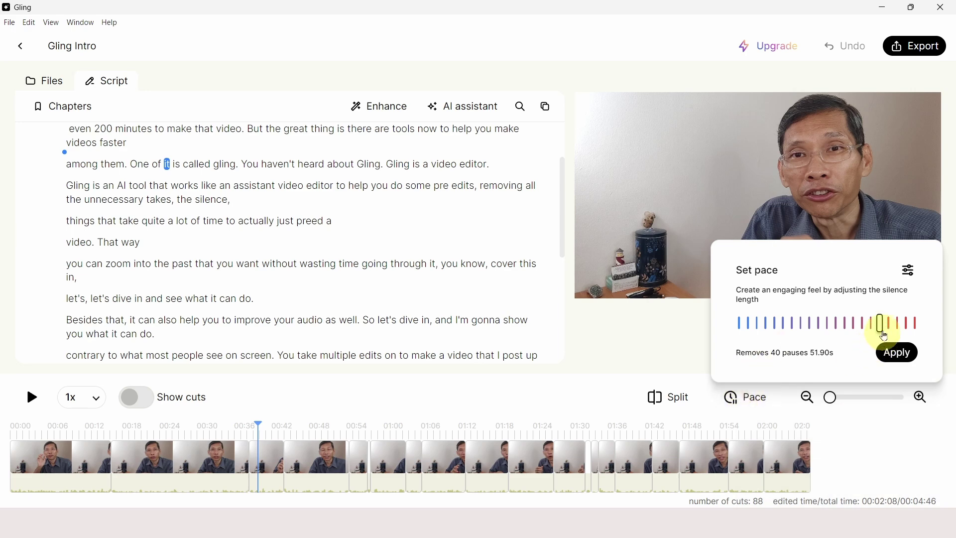
pyautogui.moveTo(879, 324); pyautogui.dragTo(854, 327)
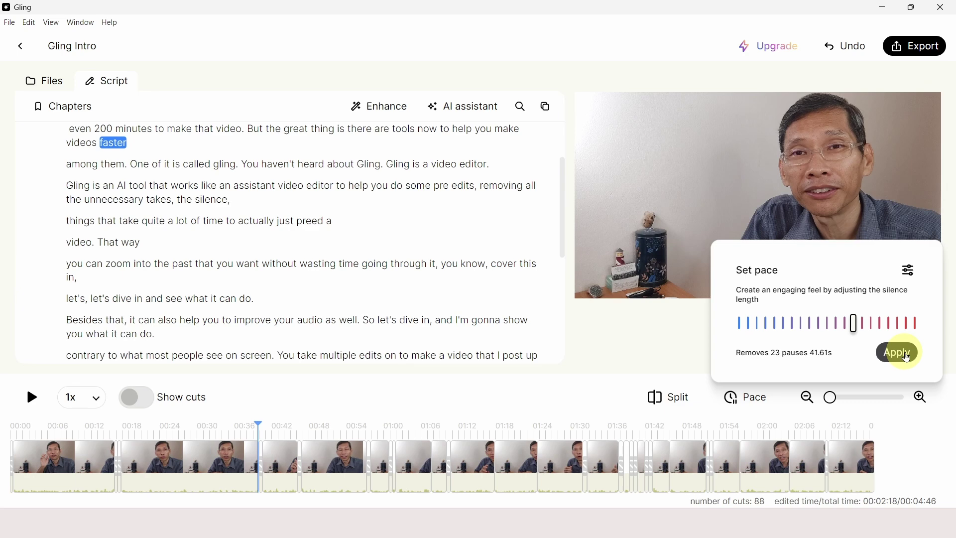
pyautogui.click(907, 360)
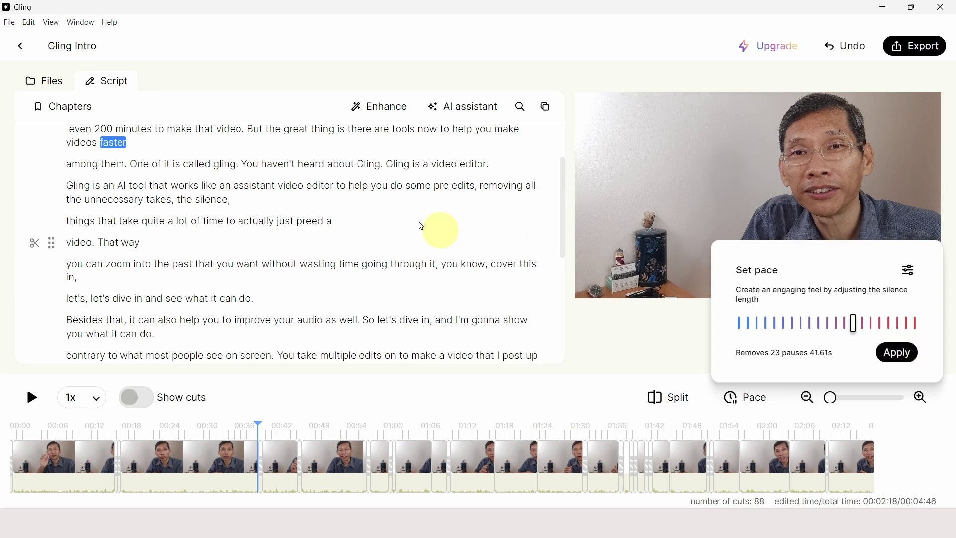
pyautogui.click(379, 108)
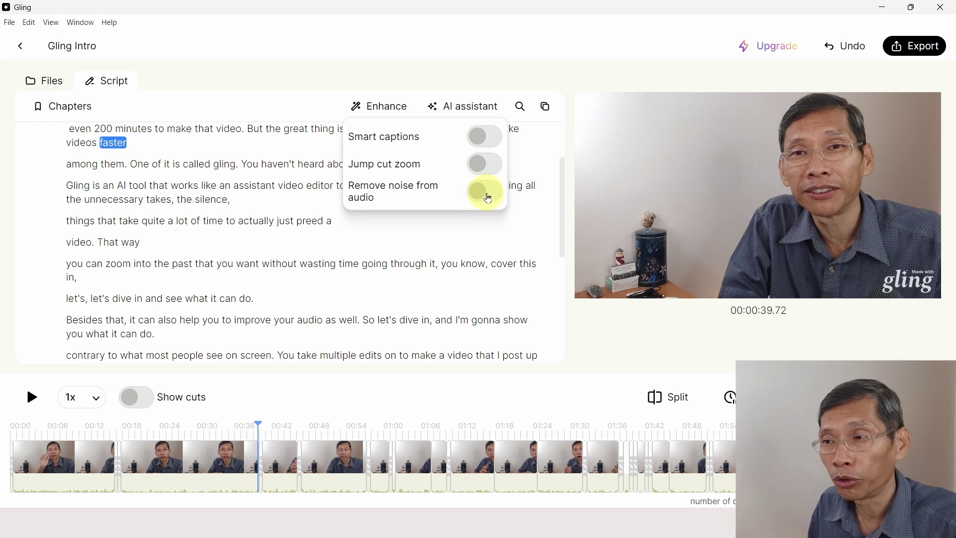
pyautogui.click(471, 258)
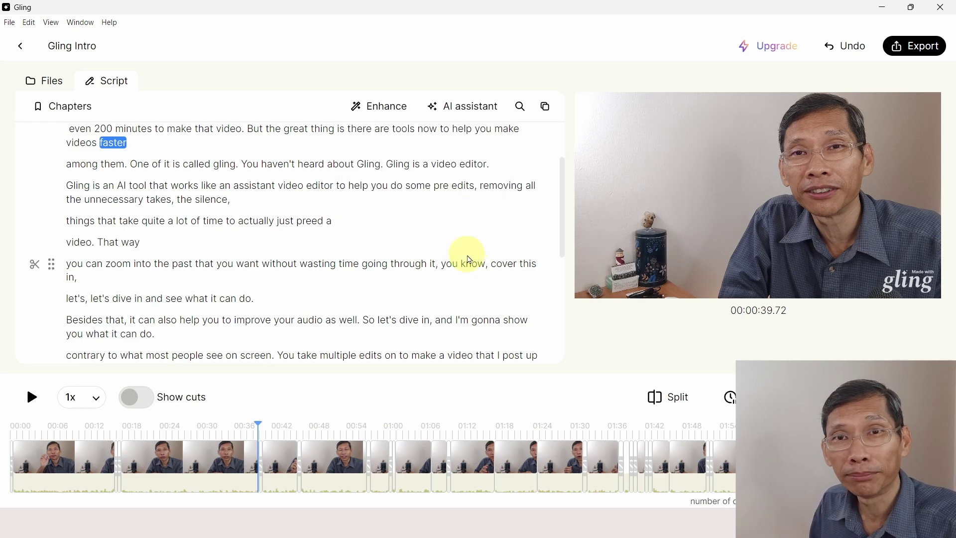
pyautogui.scroll(-3, 468, 241)
pyautogui.scroll(-5, 467, 242)
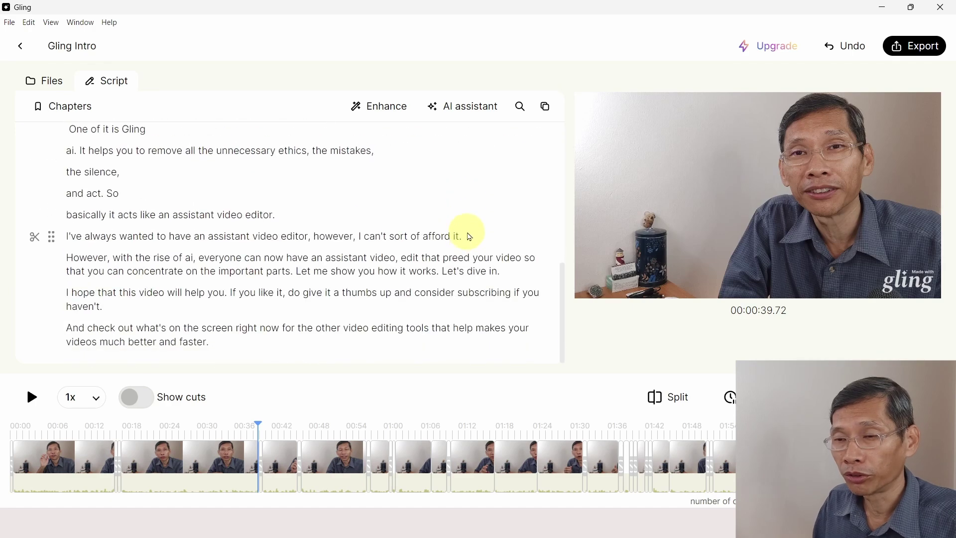
pyautogui.scroll(3, 465, 235)
pyautogui.scroll(7, 465, 234)
pyautogui.click(461, 108)
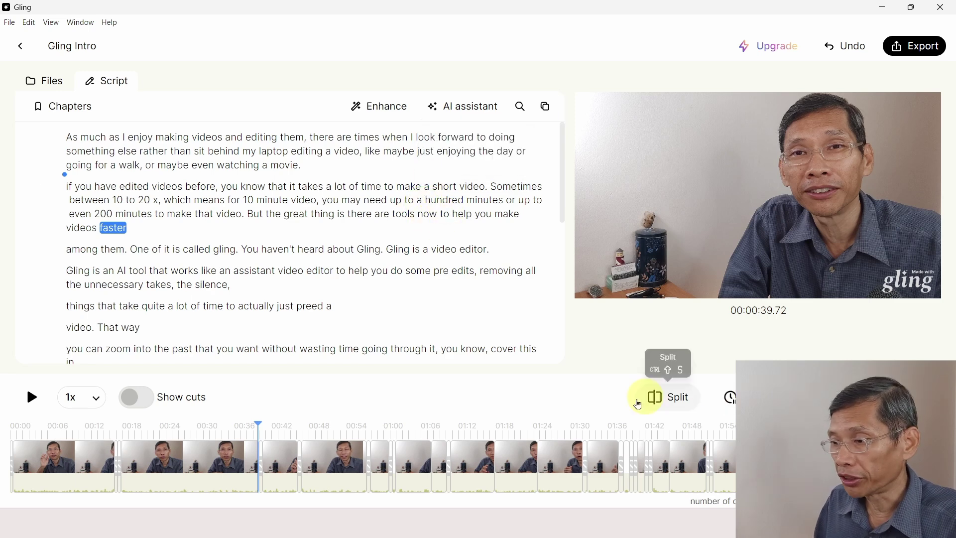
pyautogui.click(334, 440)
pyautogui.click(919, 49)
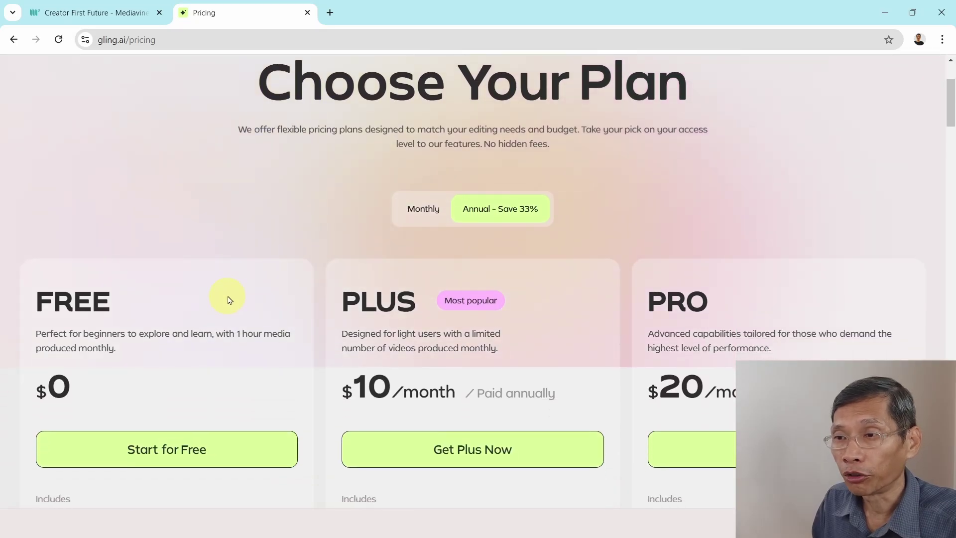
pyautogui.scroll(-3, 228, 293)
pyautogui.scroll(-1, 229, 293)
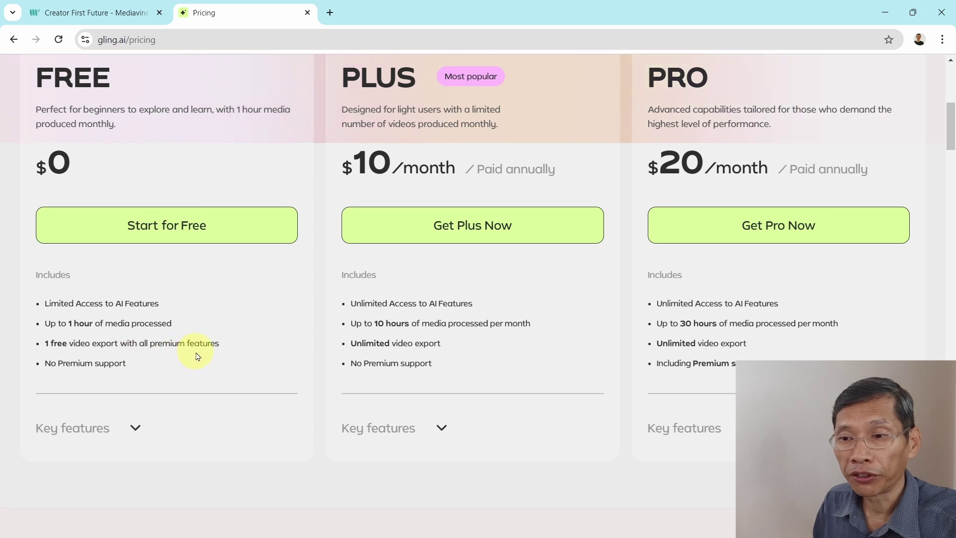
pyautogui.scroll(1, 337, 269)
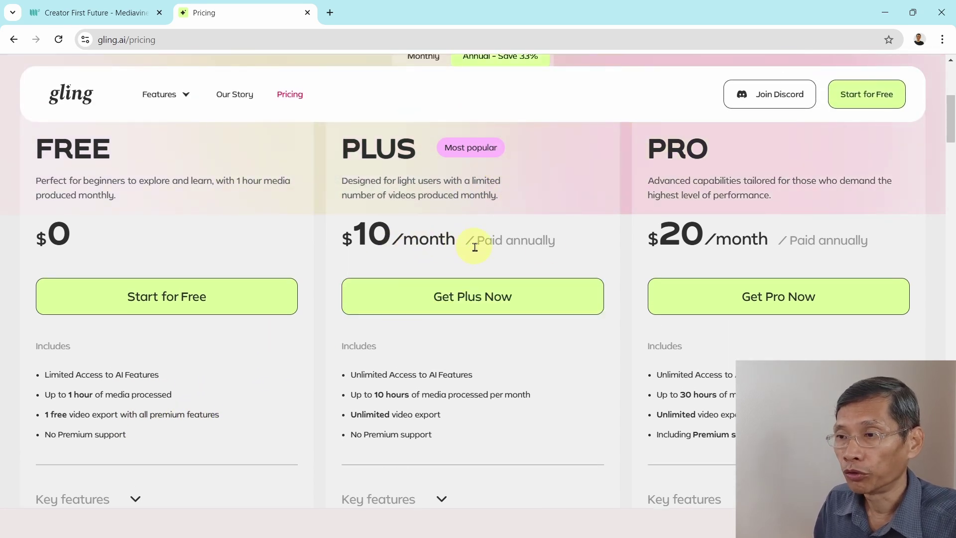
pyautogui.scroll(-1, 476, 249)
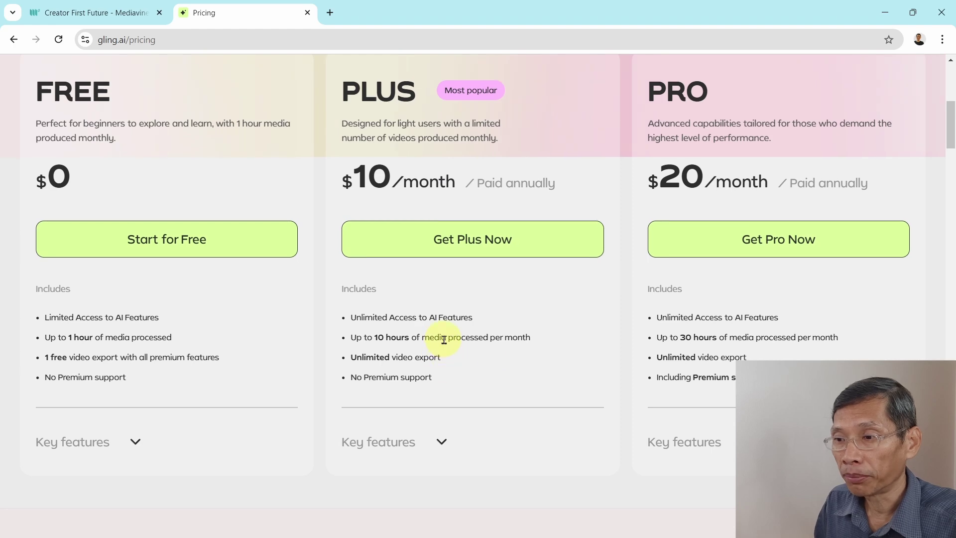
pyautogui.scroll(-1, 444, 339)
# Expand the Key features lists of the Free, Plus and Pro plans.
pyautogui.click(438, 422)
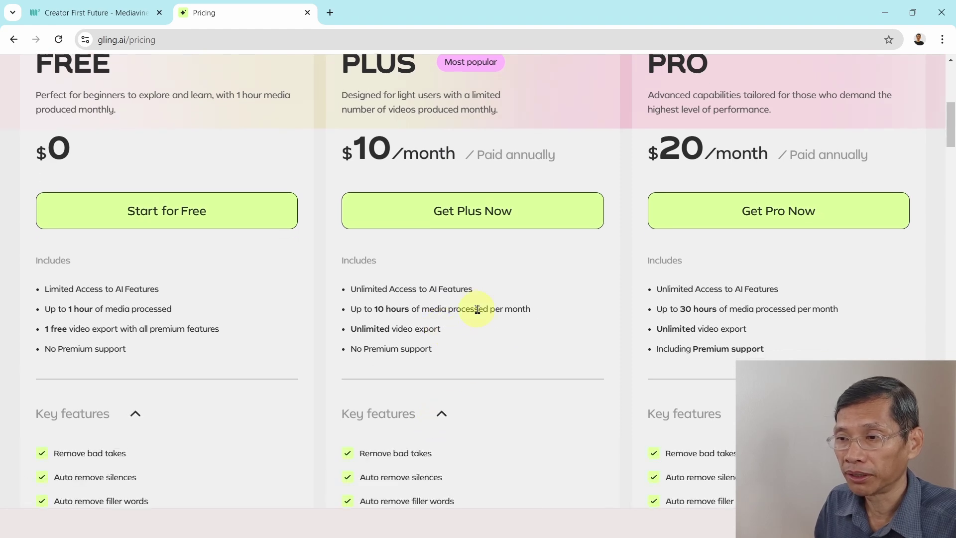
pyautogui.scroll(-2, 517, 285)
pyautogui.scroll(-2, 516, 284)
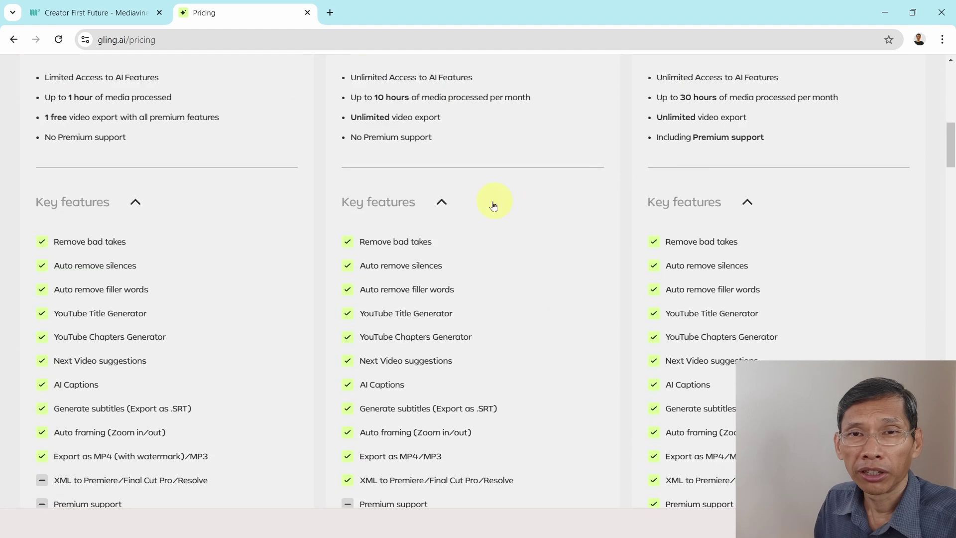
pyautogui.scroll(-2, 528, 320)
pyautogui.scroll(5, 528, 325)
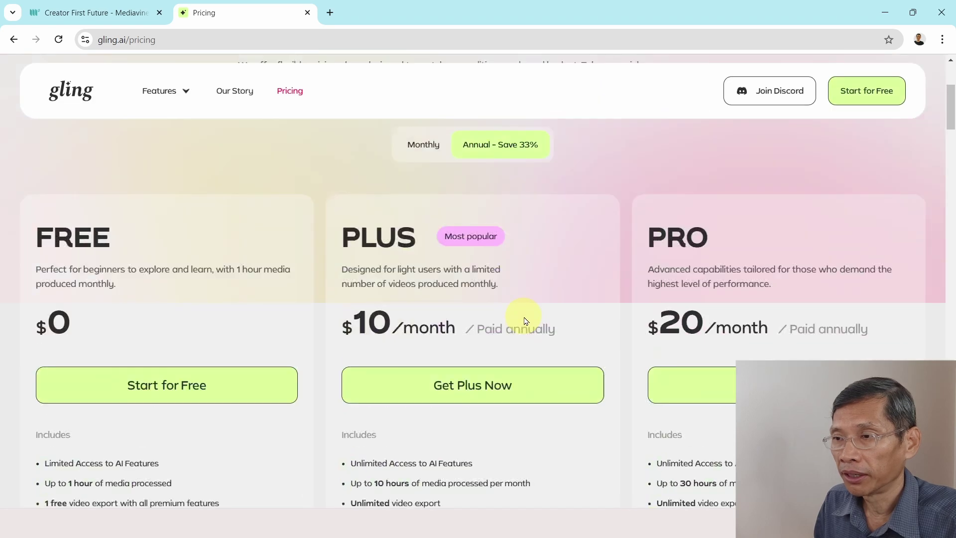
pyautogui.scroll(2, 523, 317)
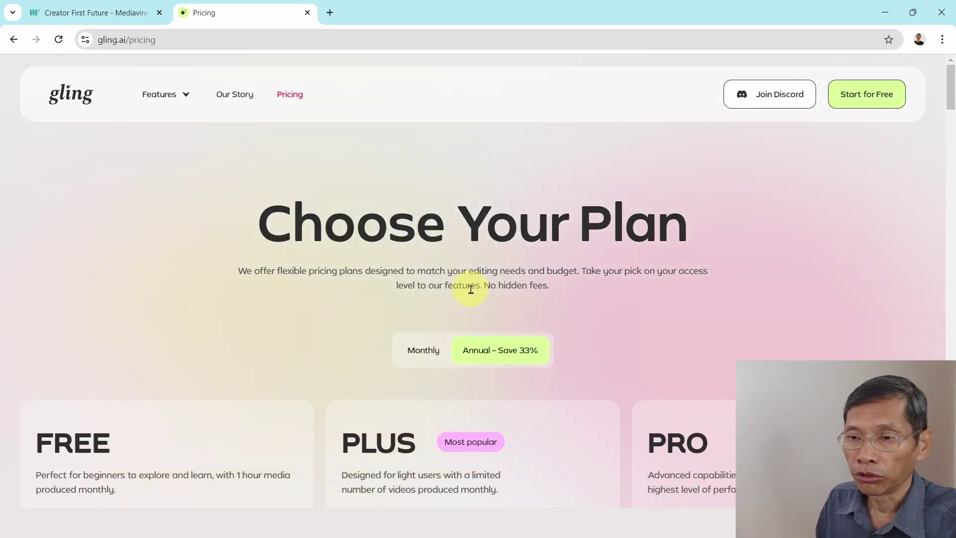